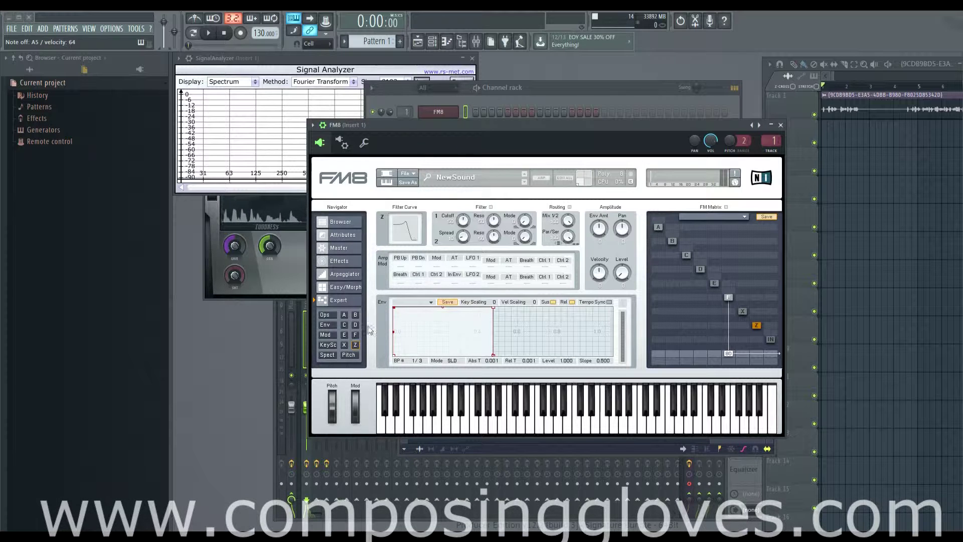
Open the key scaling curves, compare them with operator F's settings, and play a test note.
left_click(328, 345)
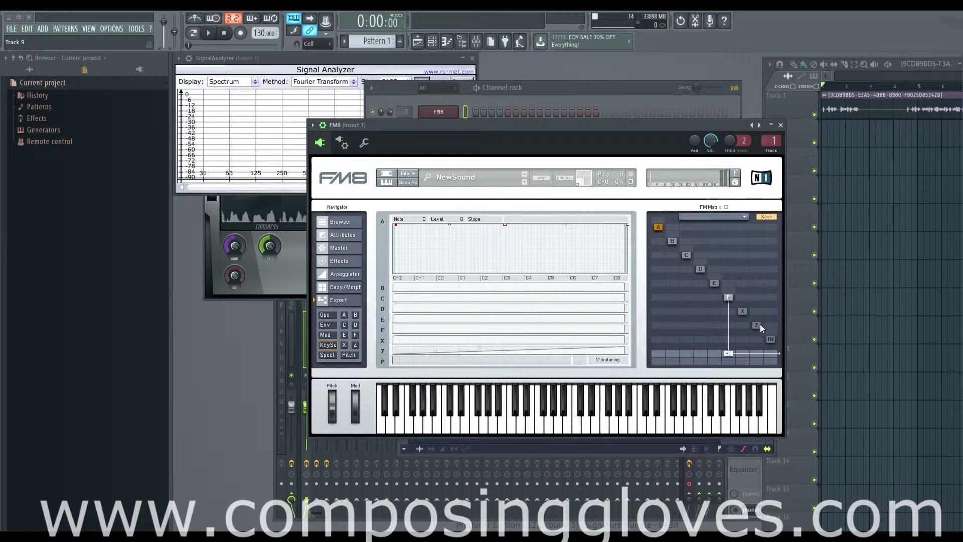
left_click(742, 311)
left_click(728, 297)
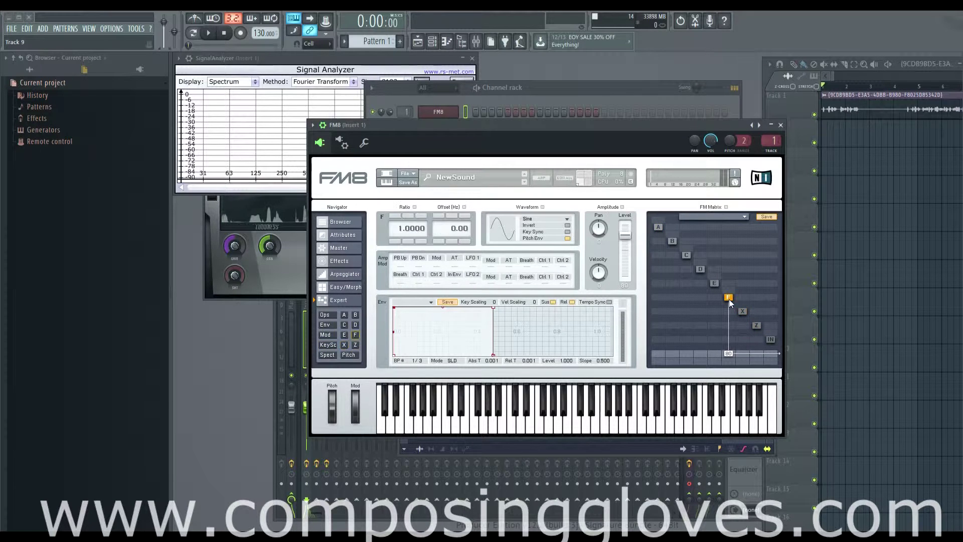
left_click(329, 345)
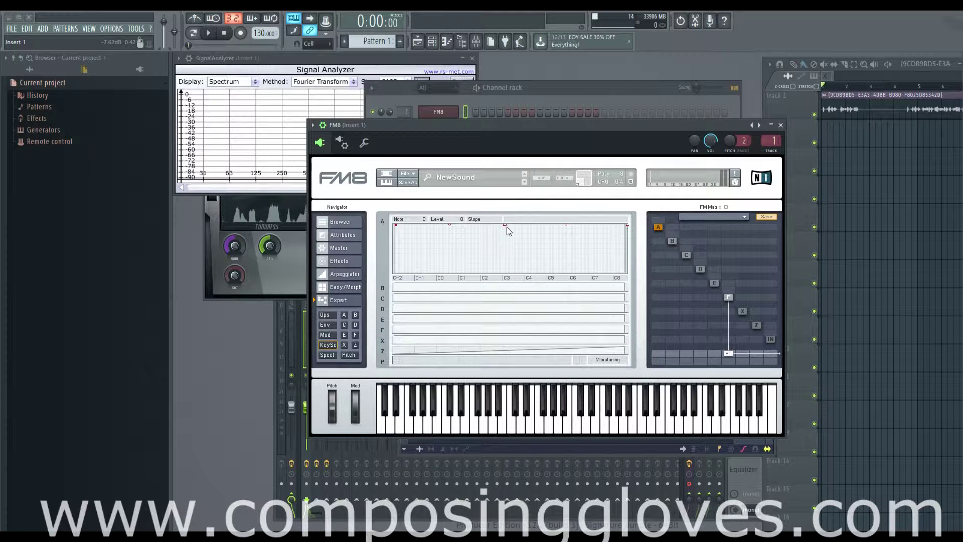
key("t")
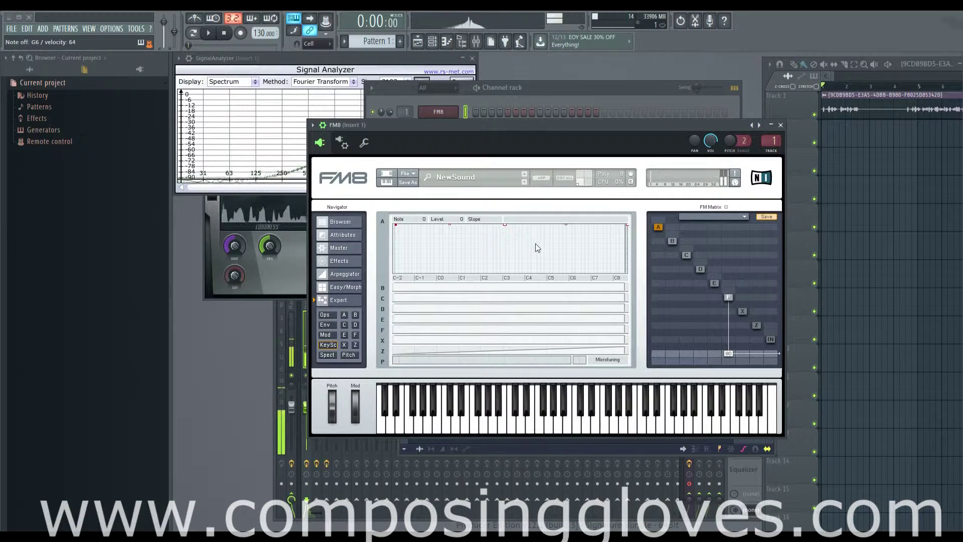
left_click(614, 426)
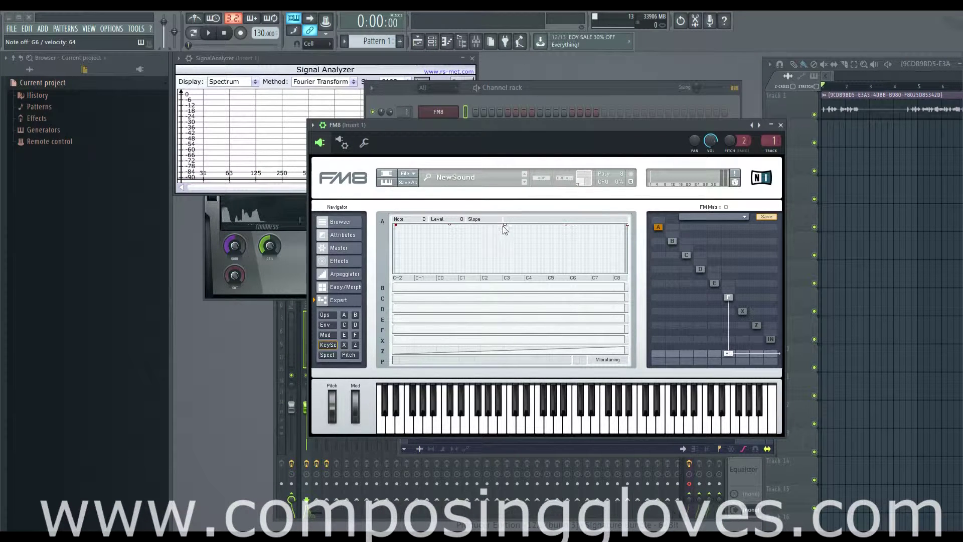
Try pulling operator A's key scaling breakpoints down into a dip, and return them to level 0.
left_click_drag(505, 225, 600, 269)
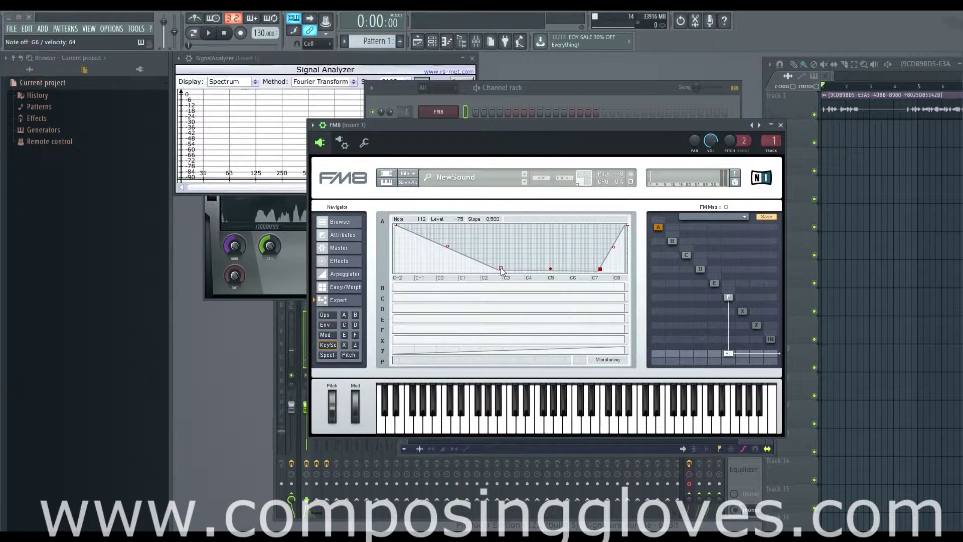
left_click_drag(500, 271, 507, 202)
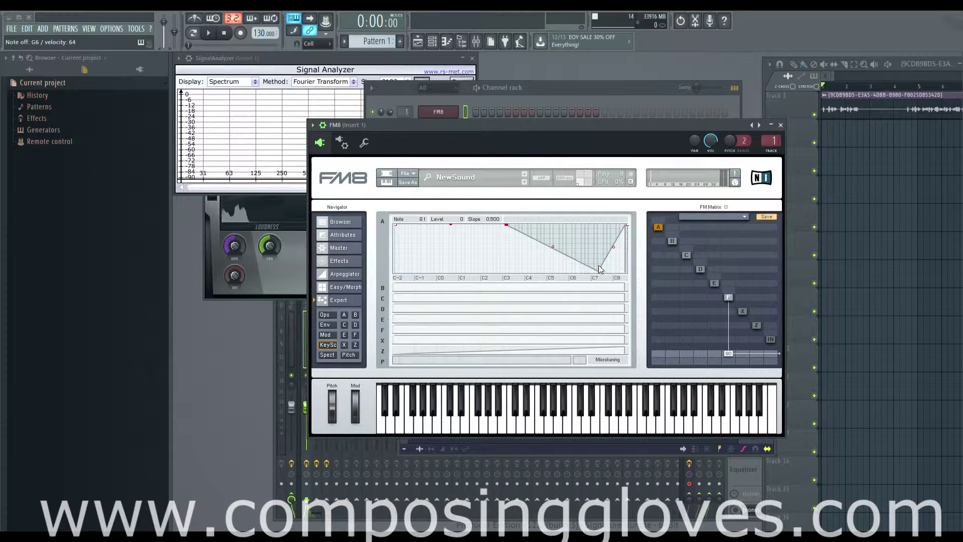
left_click_drag(600, 269, 584, 202)
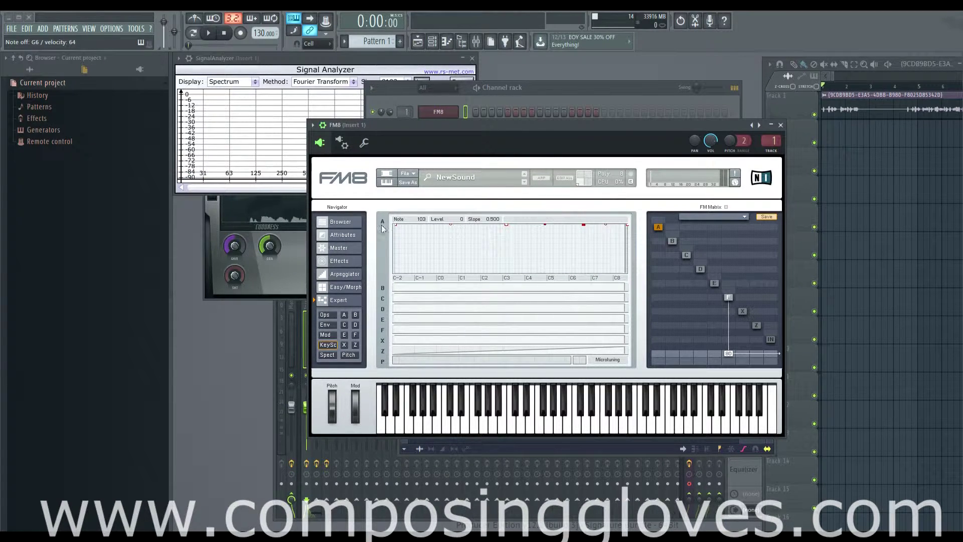
Shape operator F's key scaling into a rising ramp from level -80 at note 1 to level 0 at note 113.
left_click(384, 329)
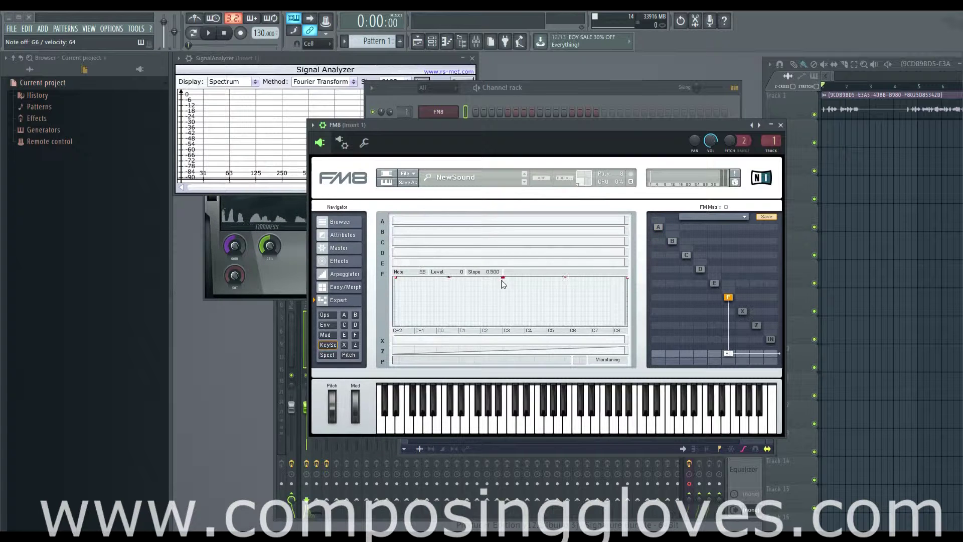
left_click_drag(504, 277, 471, 316)
double_click(565, 322)
left_click_drag(570, 322, 511, 277)
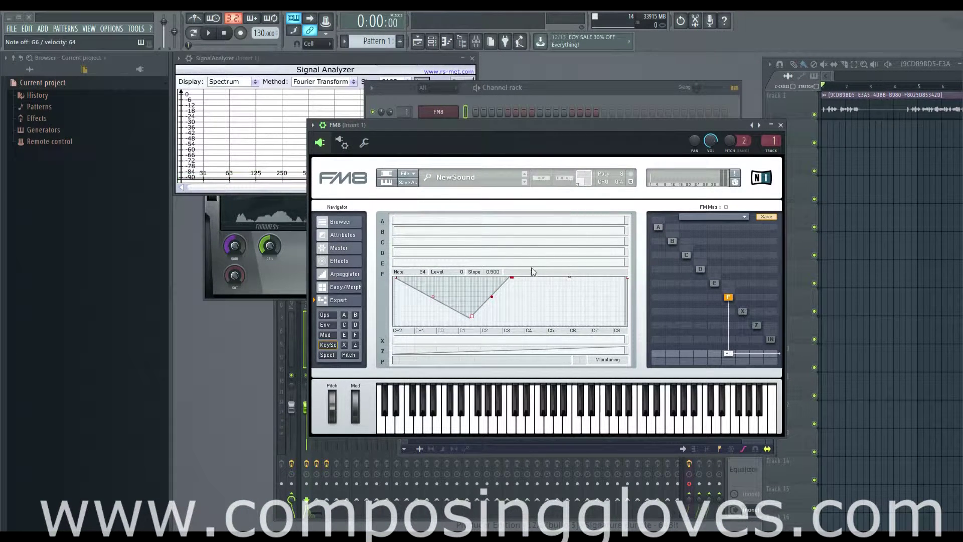
left_click_drag(512, 277, 604, 278)
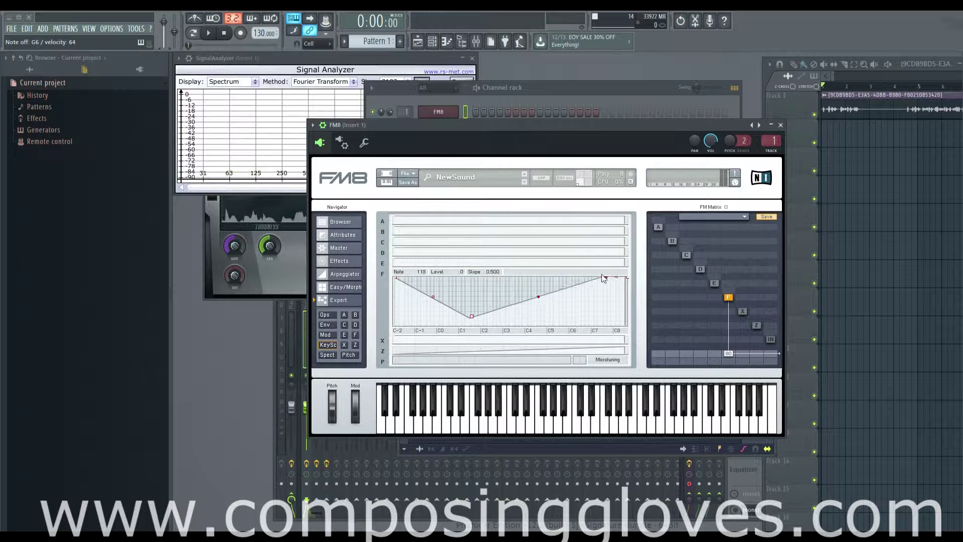
left_click_drag(472, 317, 387, 323)
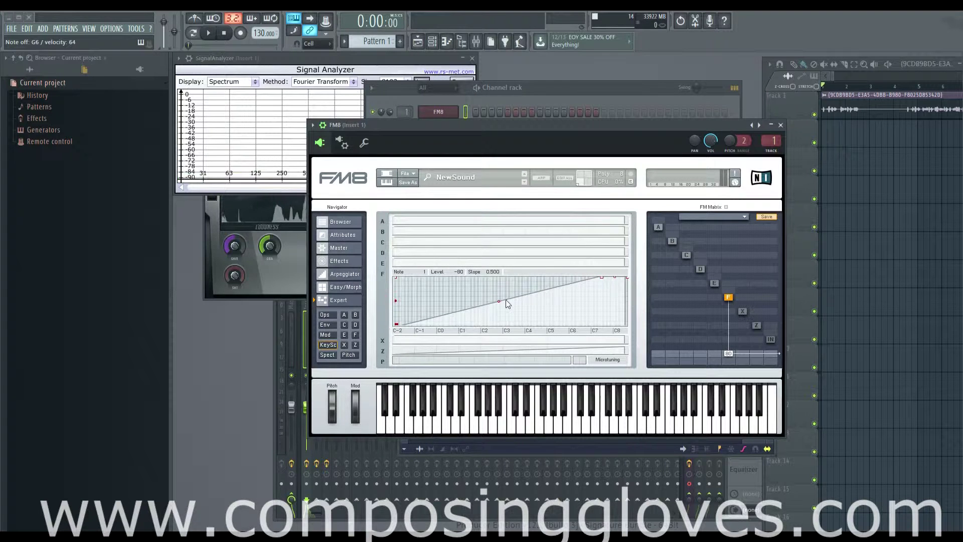
Bend operator F's key scaling ramp into a steeper curve that ends at level -2 on note 127.
mouse_move(500, 297)
left_mouse_down()
mouse_move(499, 288)
mouse_move(501, 306)
left_mouse_up()
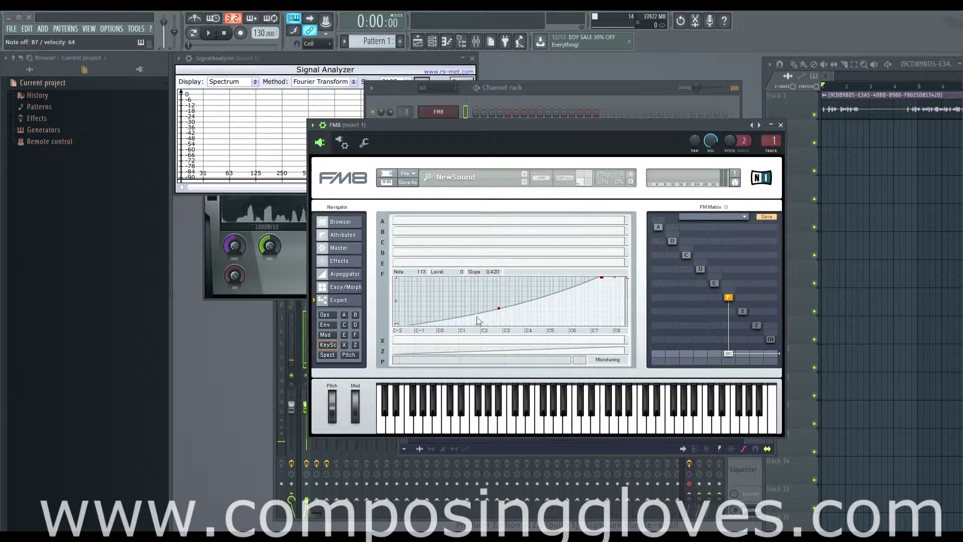
left_click_drag(486, 282, 528, 287)
left_click(626, 277)
mouse_move(464, 273)
left_mouse_down()
mouse_move(468, 249)
mouse_move(477, 293)
mouse_move(476, 279)
left_mouse_up()
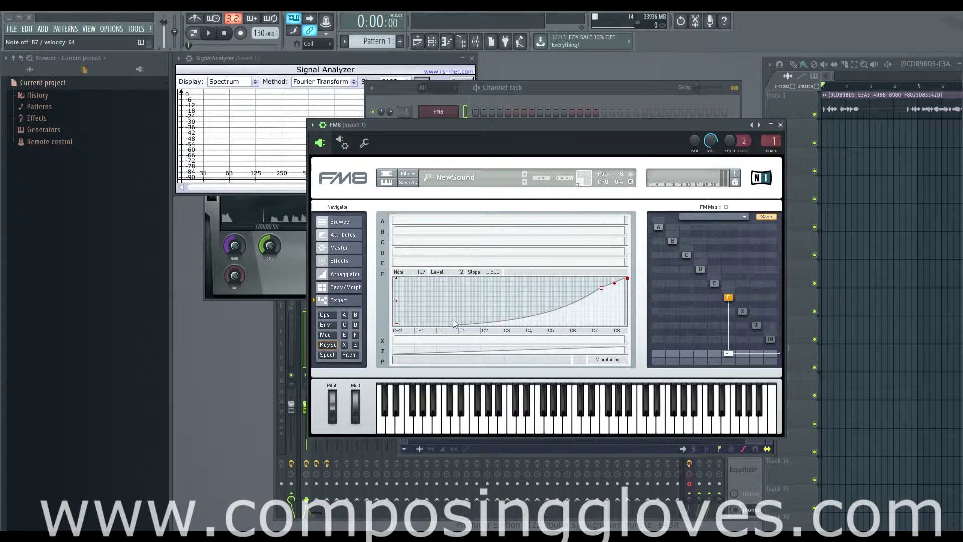
Add a middle breakpoint to operator F's key scaling curve and reposition it to about note 70.
right_click(520, 306)
left_click_drag(519, 306, 513, 300)
mouse_move(457, 275)
left_mouse_down()
mouse_move(462, 262)
mouse_move(463, 282)
left_mouse_up()
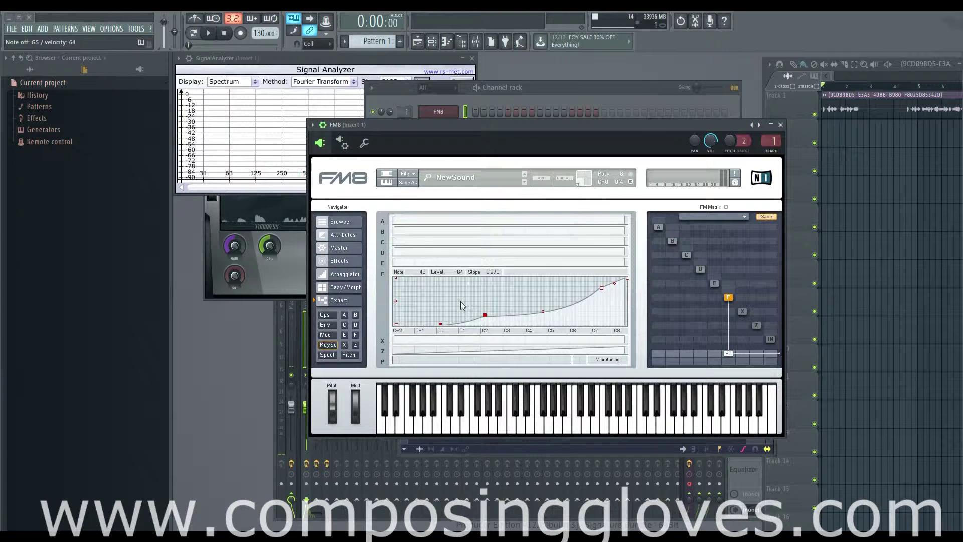
left_click_drag(484, 315, 519, 295)
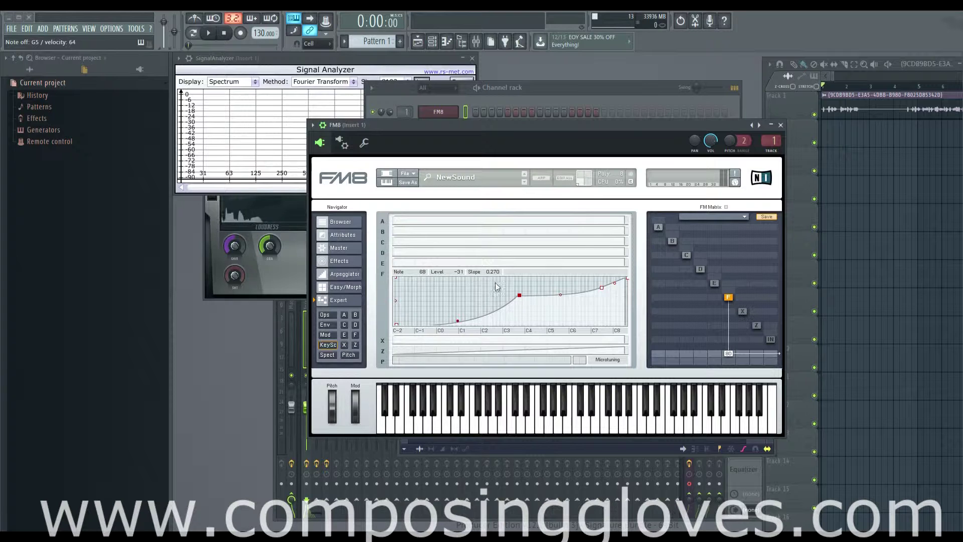
left_click_drag(518, 296, 476, 308)
right_click(474, 305)
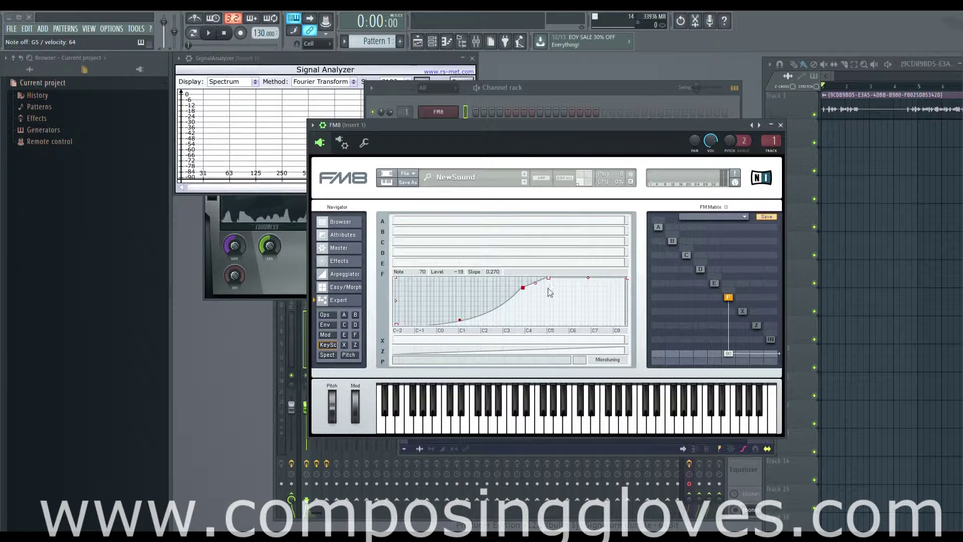
Flatten operator F's key scaling curve, bringing the breakpoint at note 1 back to level 0.
right_click(523, 288)
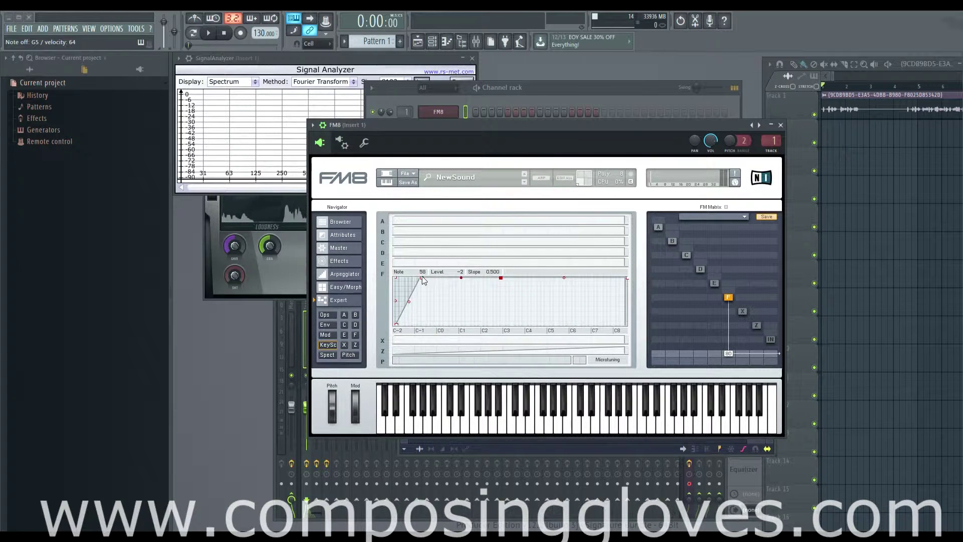
left_click_drag(426, 280, 477, 282)
right_click(475, 279)
left_click(395, 279)
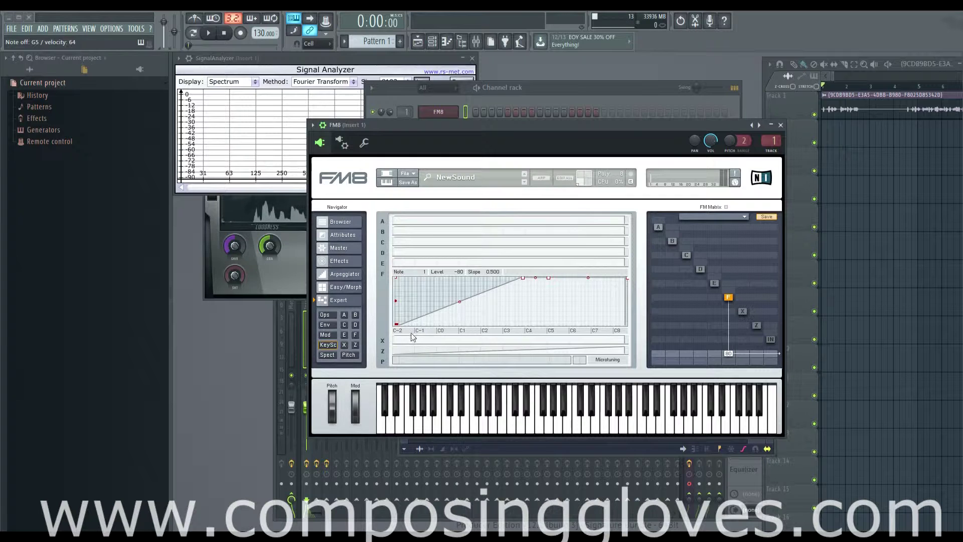
left_click_drag(398, 325, 396, 276)
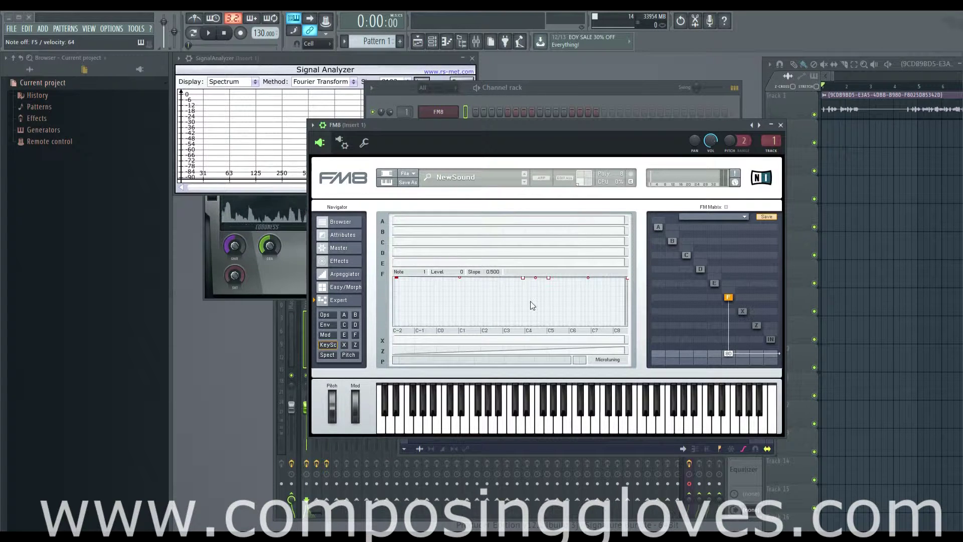
Examine the key scaling curves of operators Z and X, ending on Z.
left_click(507, 350)
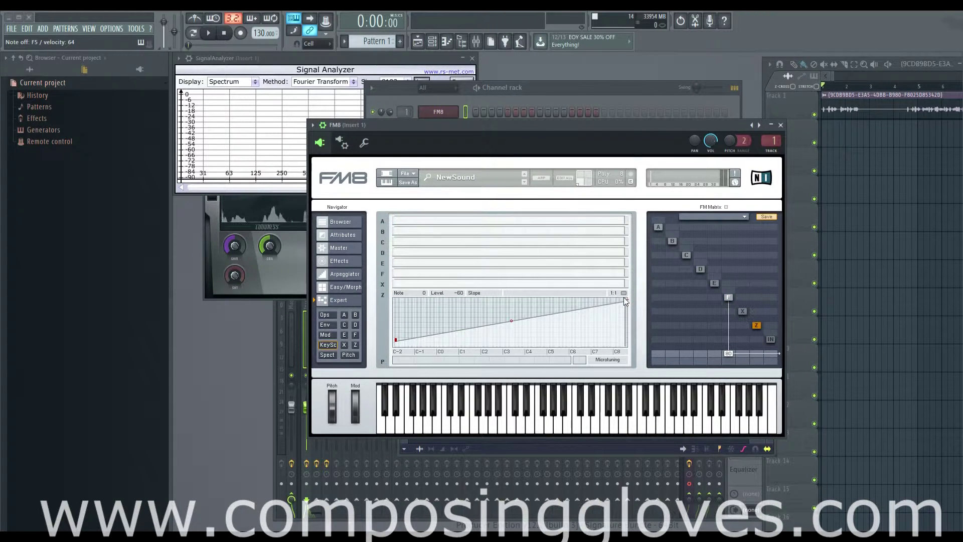
left_click(579, 282)
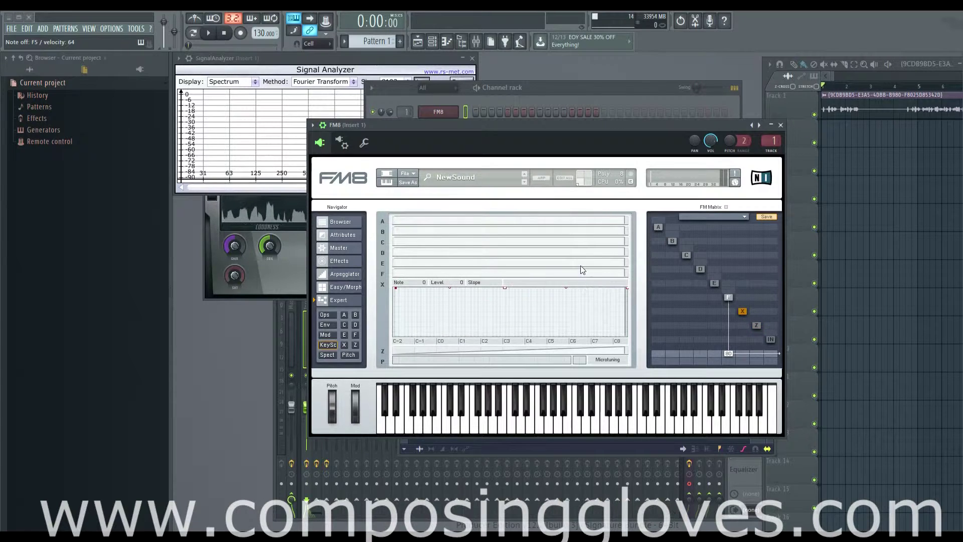
left_click(580, 266)
left_click(601, 350)
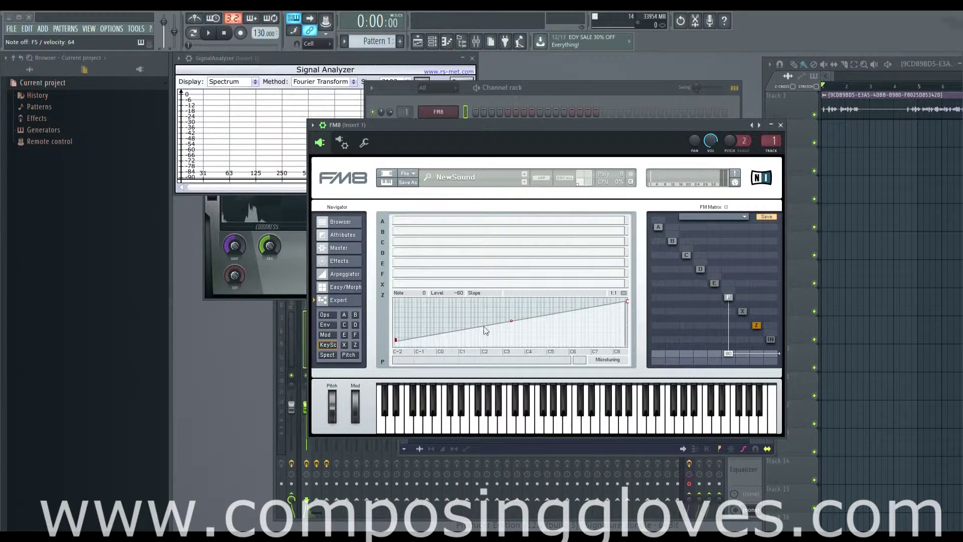
Try slopes of 0.950 and 0.050 on operator Z's key scaling curve, and reset it to a straight line.
left_click_drag(511, 321, 601, 292)
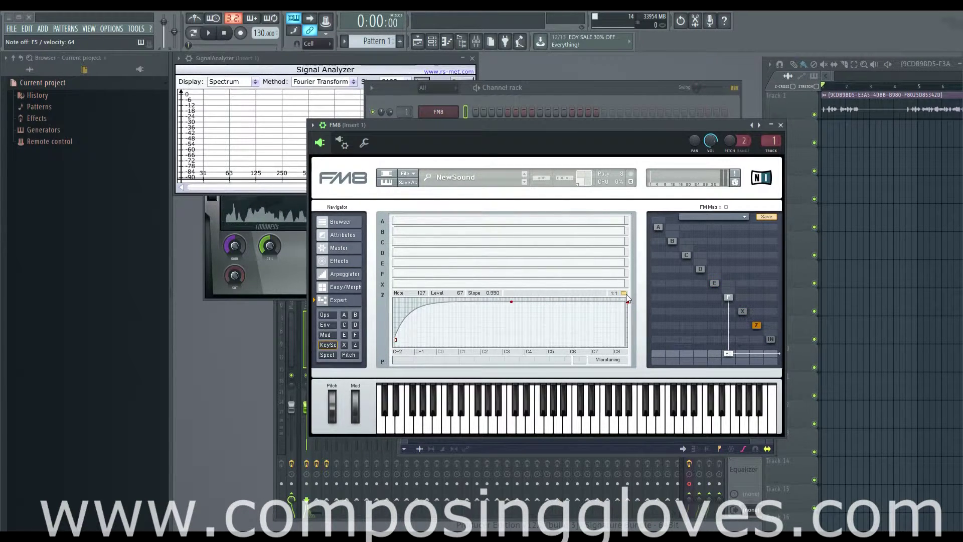
left_click(624, 293)
left_click_drag(517, 323, 519, 382)
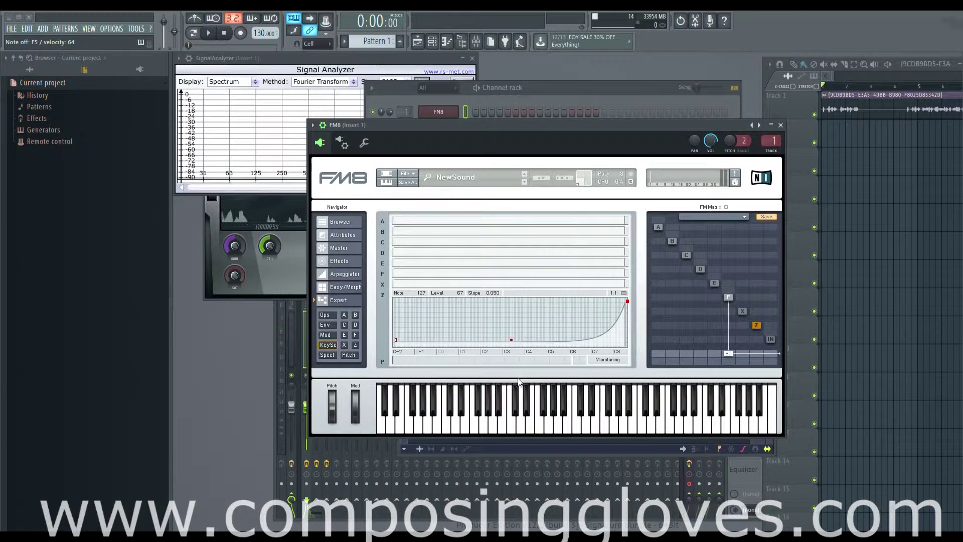
left_click(624, 293)
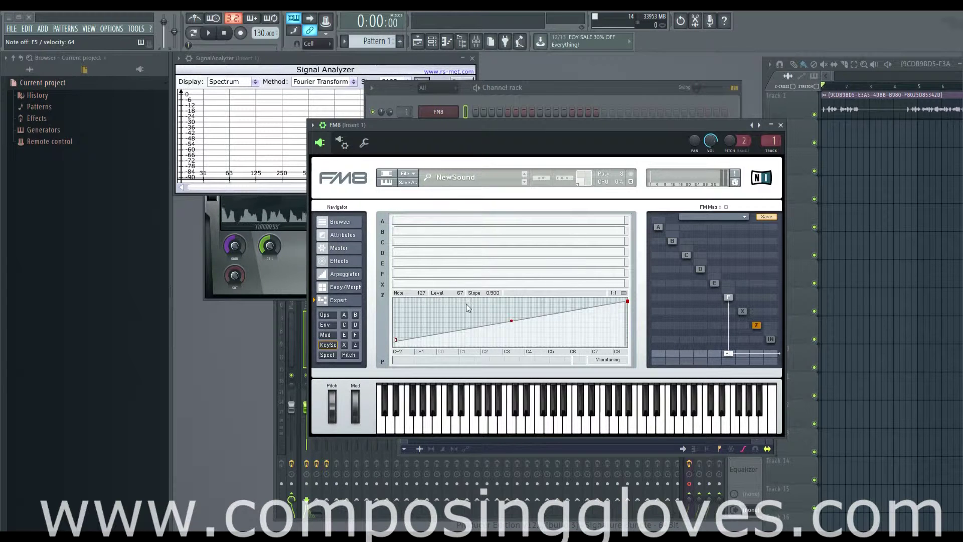
Play test notes across the keyboard with Z's linear key scaling, and check the Z filter settings before returning to key scaling.
key("w")
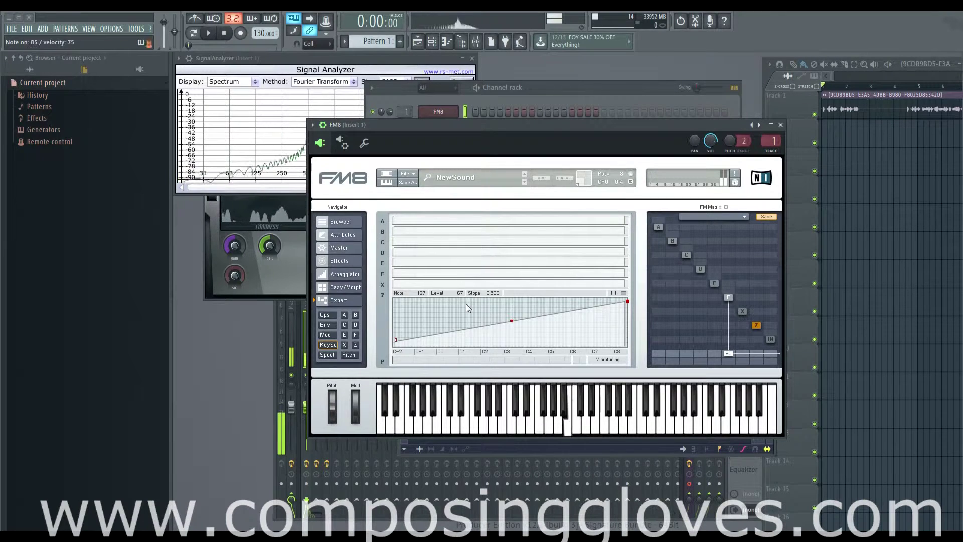
key("w")
key("bracketleft")
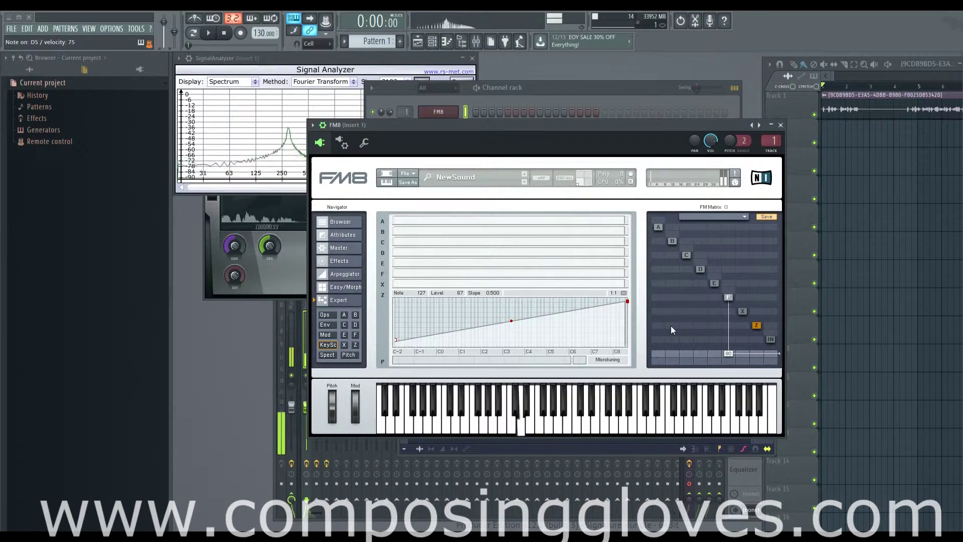
key("6")
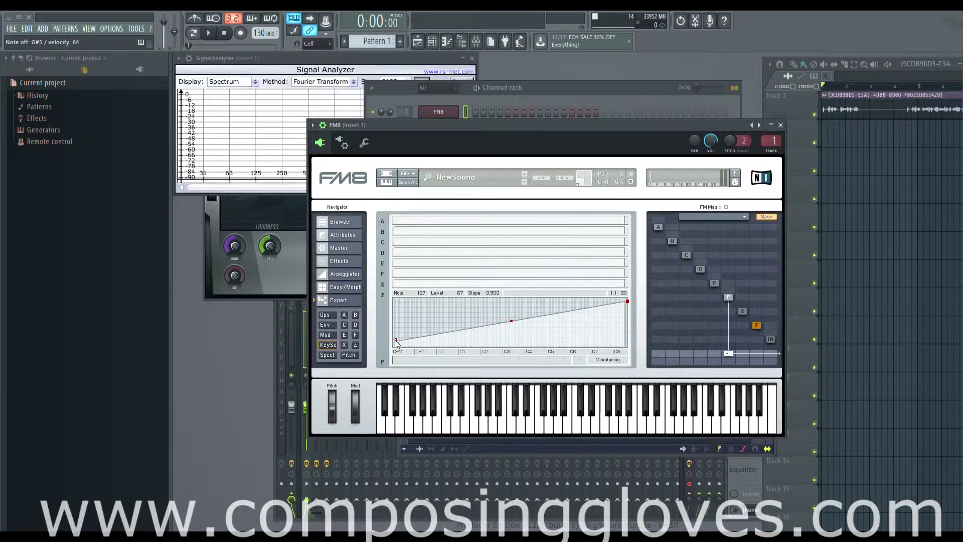
left_click(755, 326)
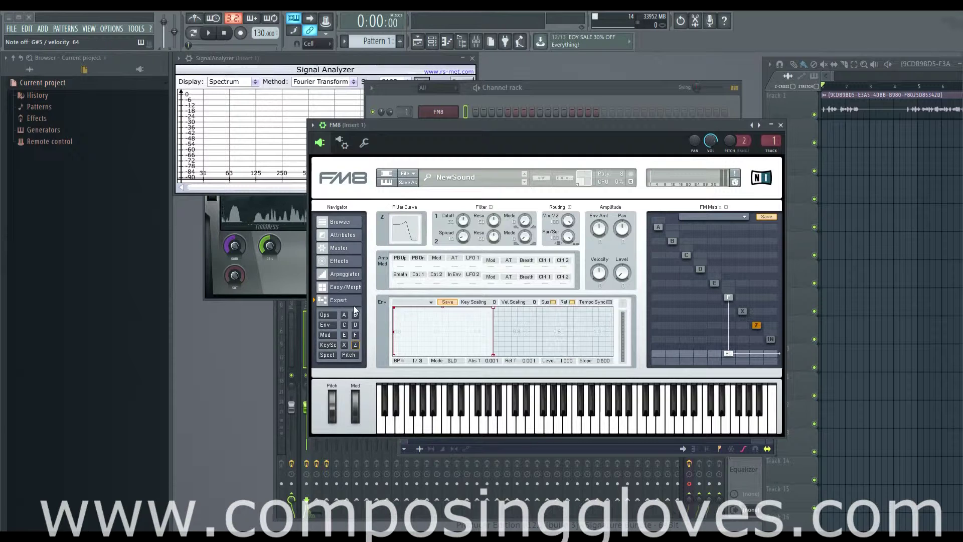
left_click(329, 345)
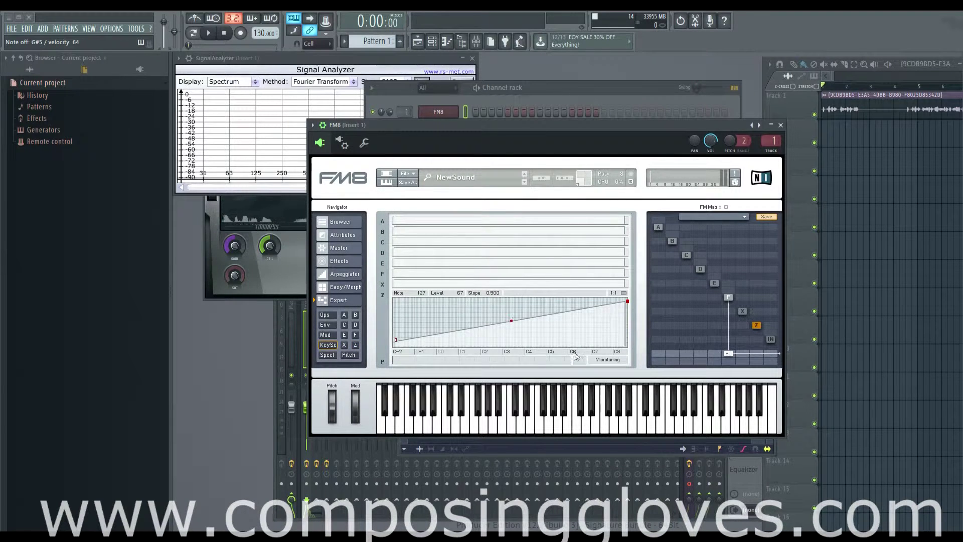
Open the pitch microtuning settings, try a higher tuning for note C, and reset it to 0.
left_click(468, 359)
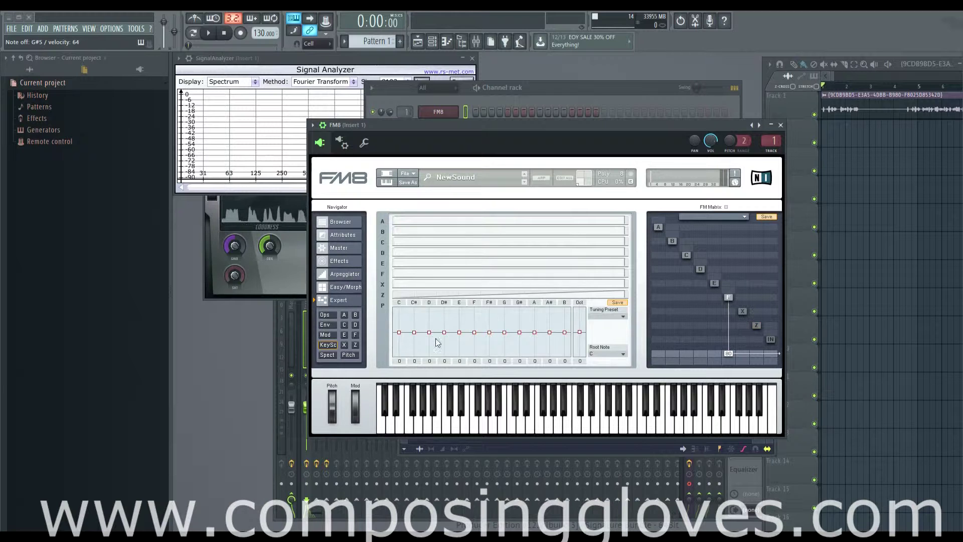
mouse_move(399, 332)
left_mouse_down()
mouse_move(400, 348)
mouse_move(401, 325)
left_mouse_up()
double_click(399, 322)
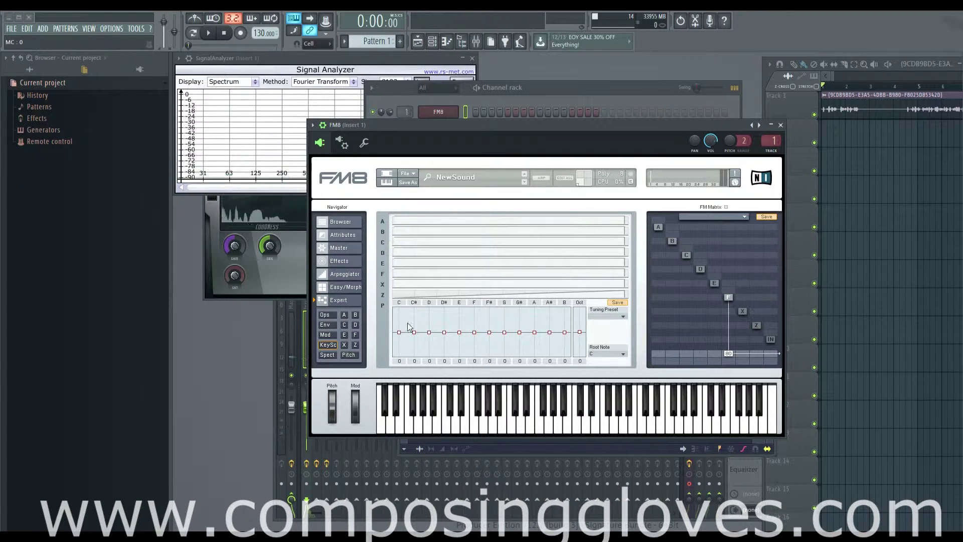
Apply the Bagpipe tuning preset to the microtuning.
left_click(620, 321)
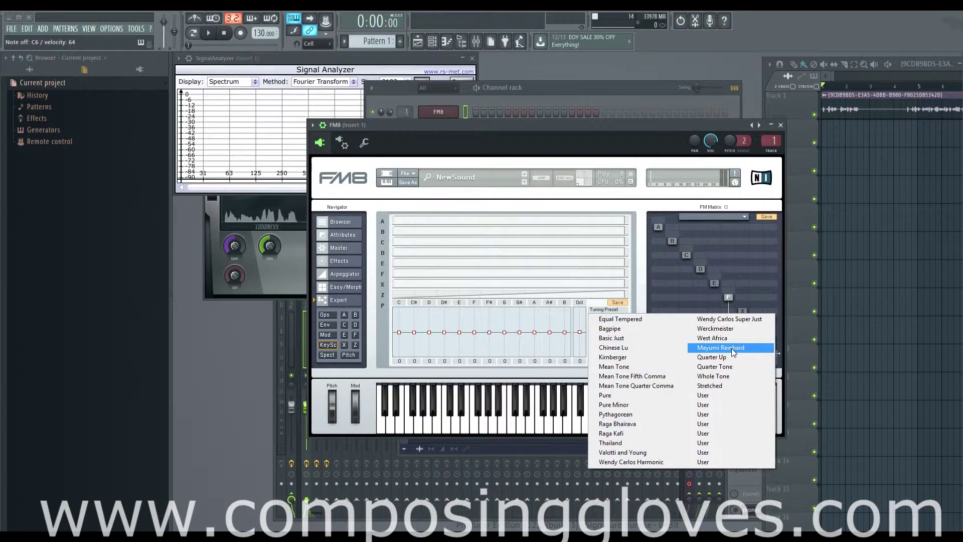
left_click(637, 328)
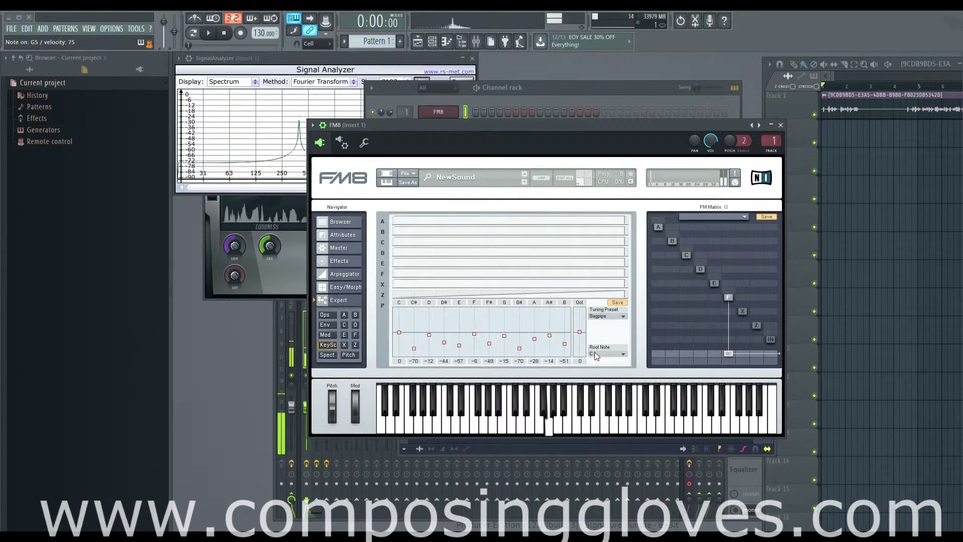
Apply the Equal Tempered tuning preset to the microtuning, and try the octave stretch before resetting it to 0.
left_click(622, 317)
left_click(624, 319)
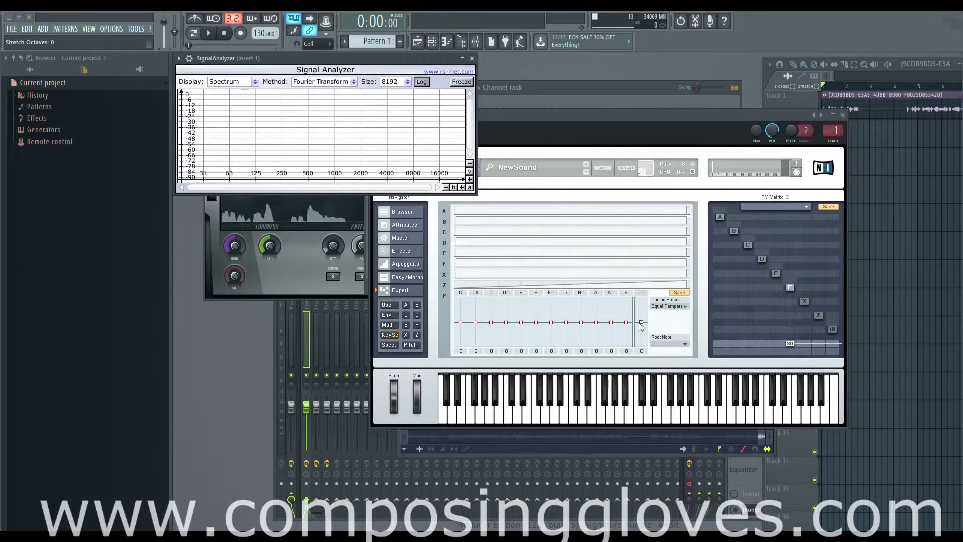
mouse_move(642, 324)
left_mouse_down()
mouse_move(642, 295)
mouse_move(644, 384)
mouse_move(643, 322)
left_mouse_up()
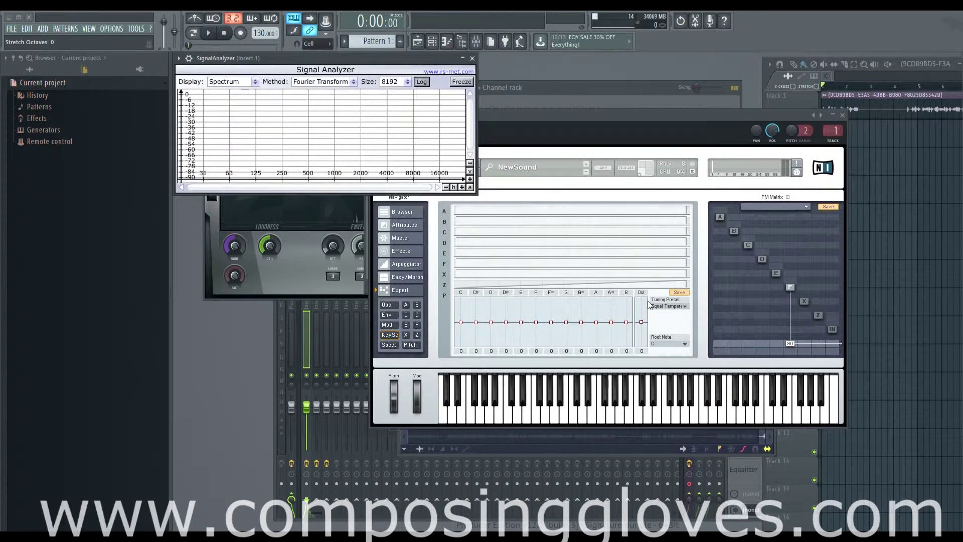
Apply the Raga Kafi tuning preset with the octave stretch at 0, and bring the FM8 window to the front.
left_click(686, 308)
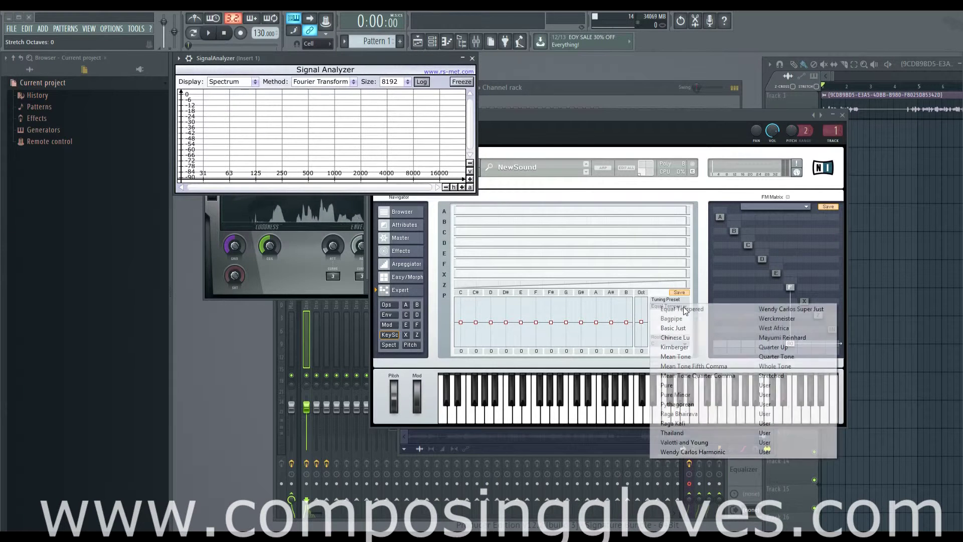
left_click(718, 423)
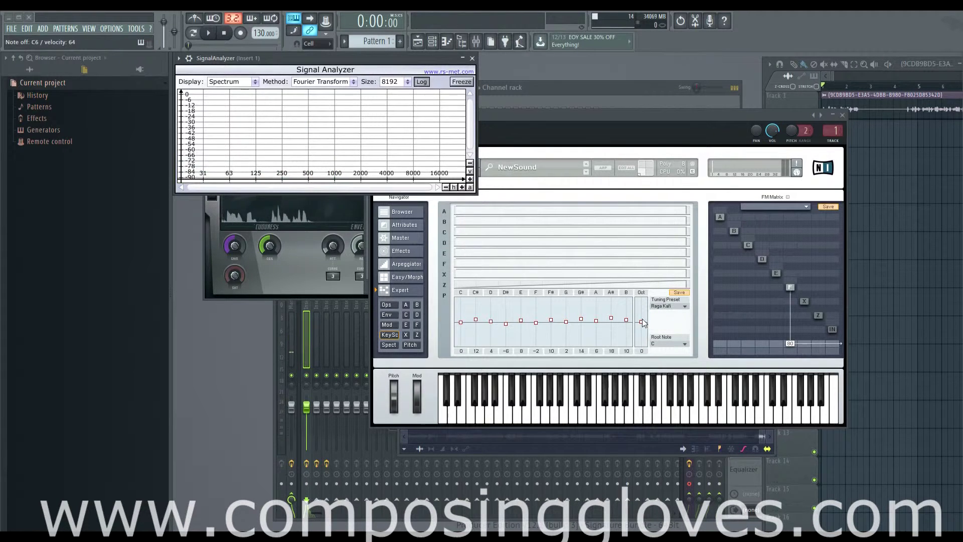
mouse_move(643, 328)
left_mouse_down()
mouse_move(644, 309)
mouse_move(640, 327)
left_mouse_up()
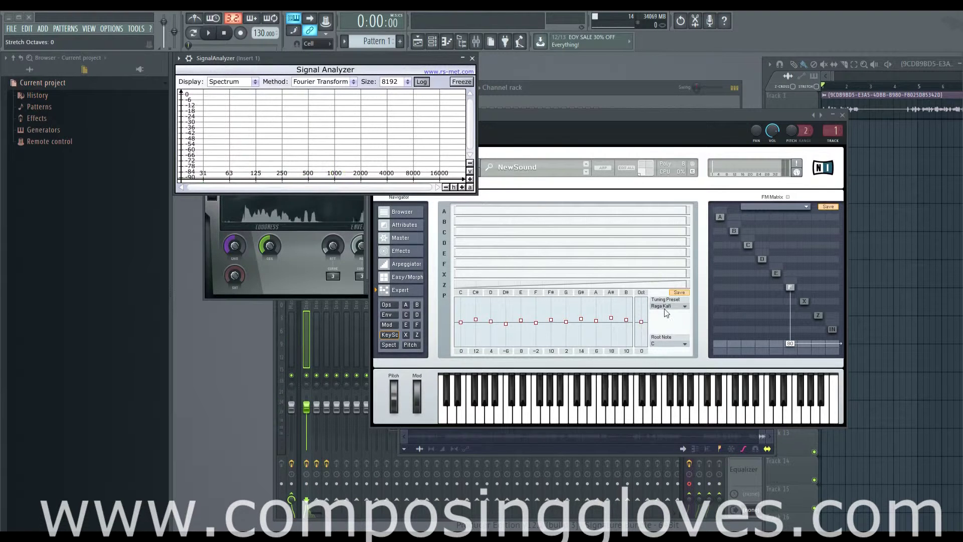
left_click(600, 121)
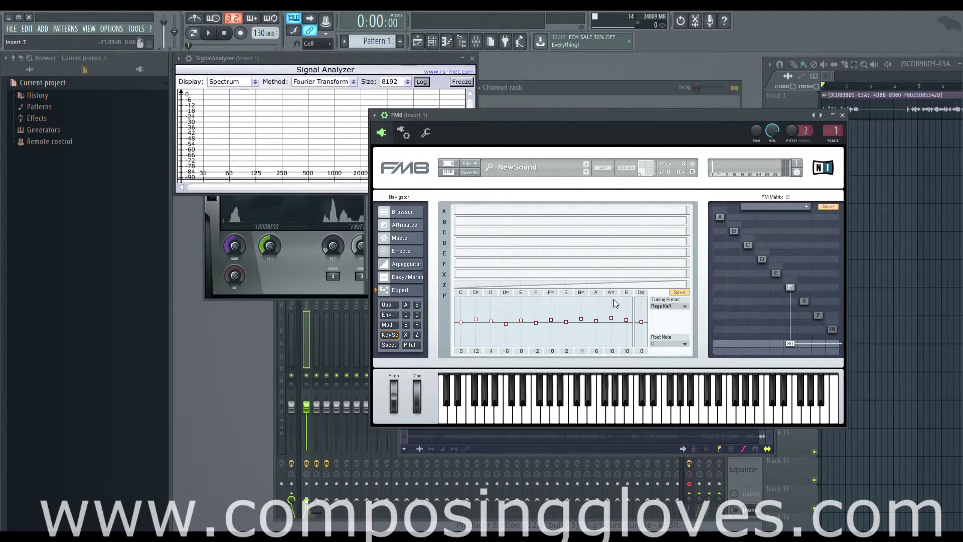